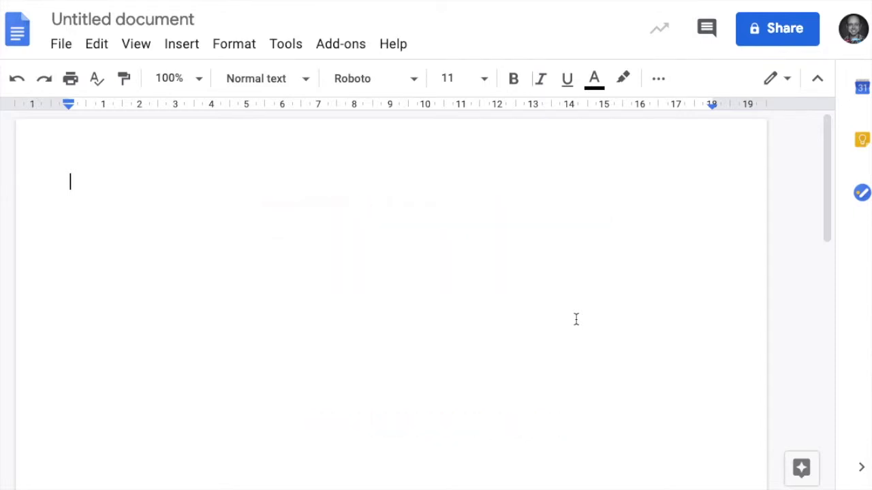
Type the heading 'Album Sales, 2016' at the top of the empty document.
key(ctrl+a)
text(Album )
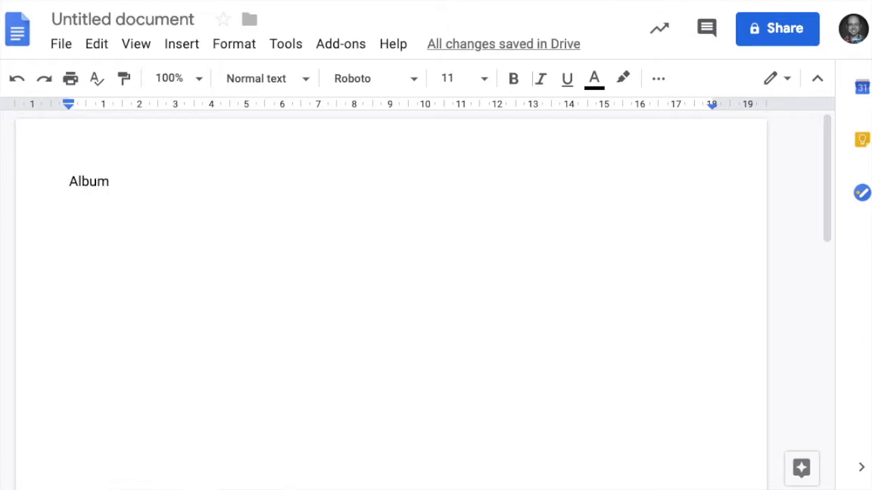
text(Sales, 2016)
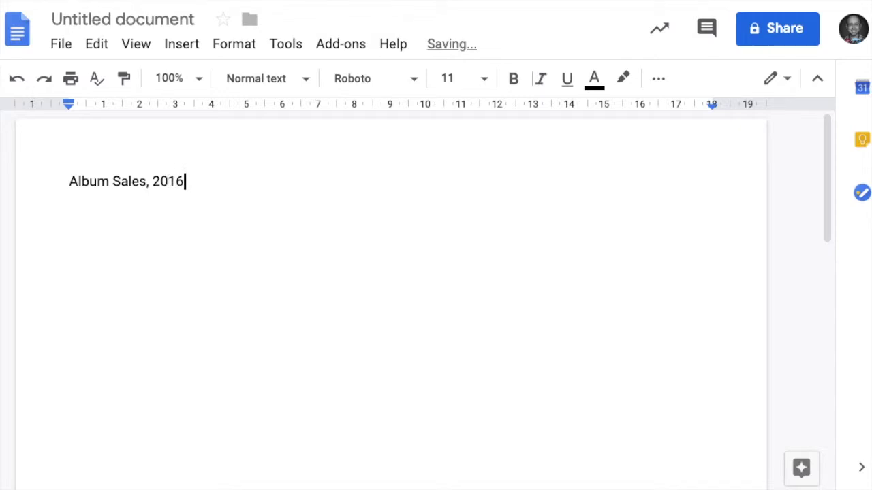
Format the heading as centred, 14-point, bold and dark red.
drag(185, 179, 51, 181)
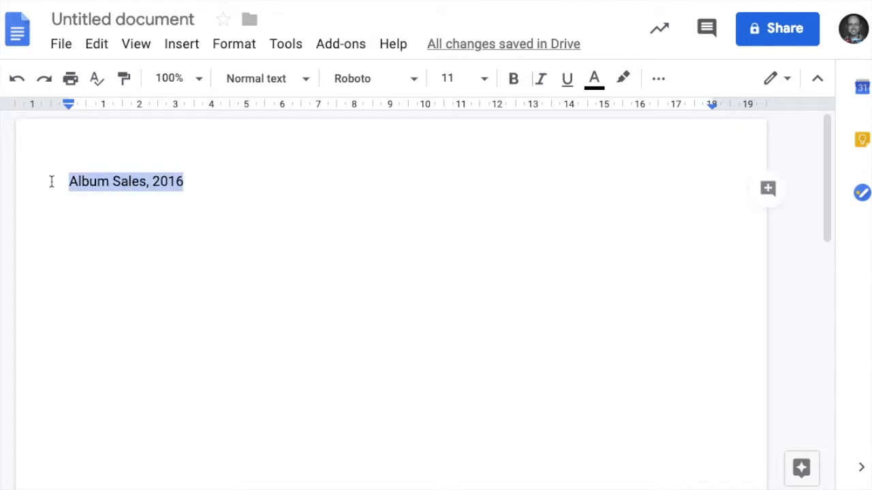
click(657, 79)
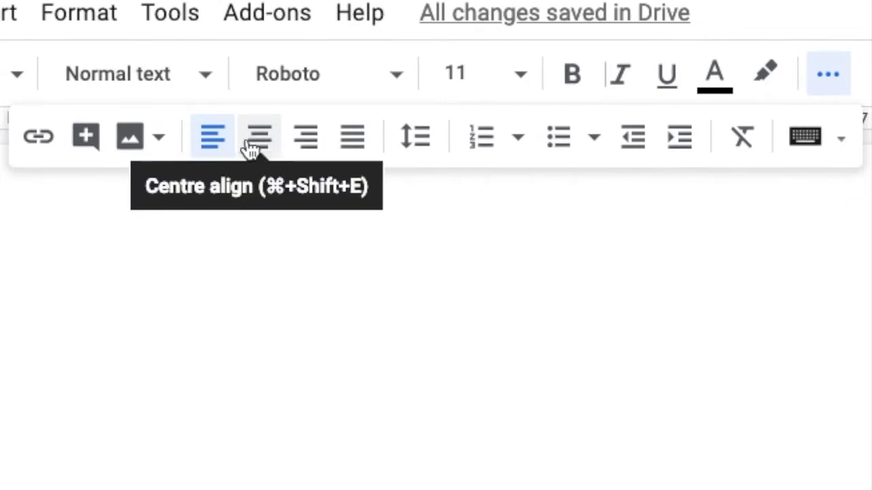
click(262, 145)
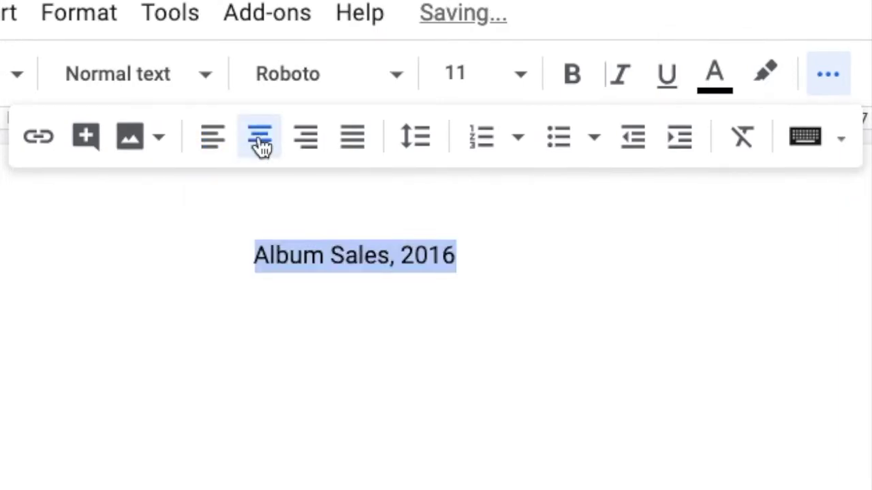
click(525, 77)
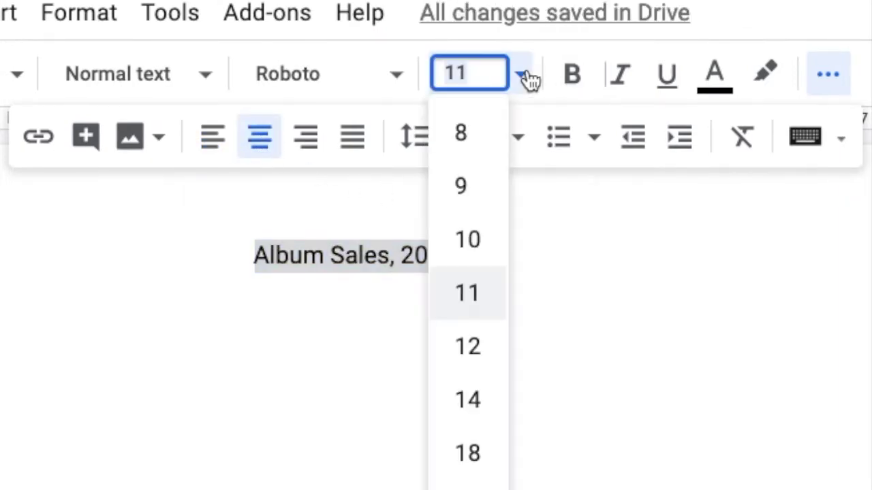
click(472, 407)
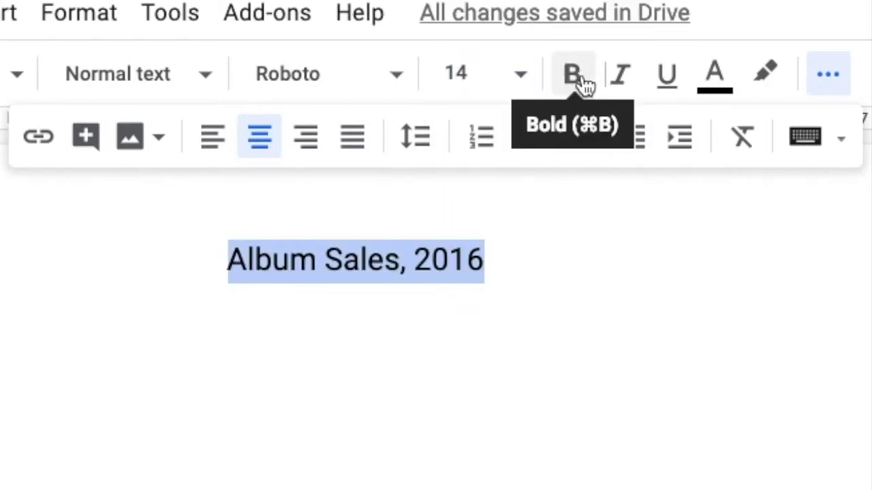
click(835, 76)
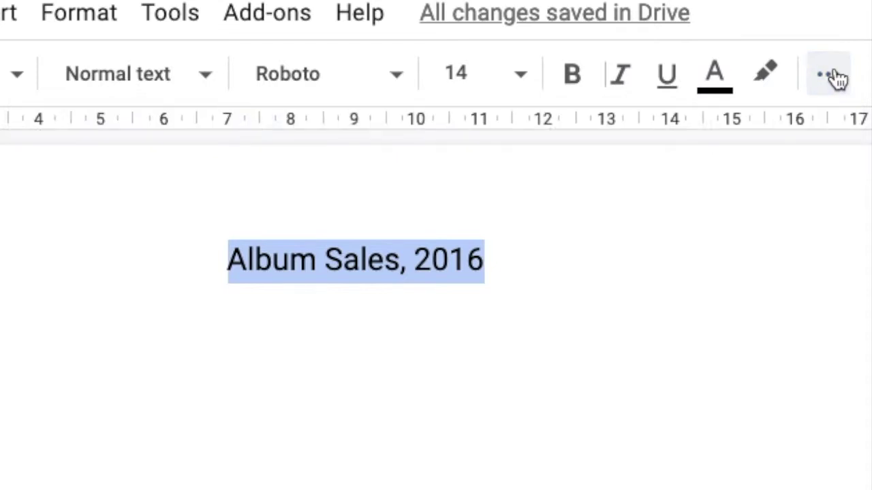
click(574, 76)
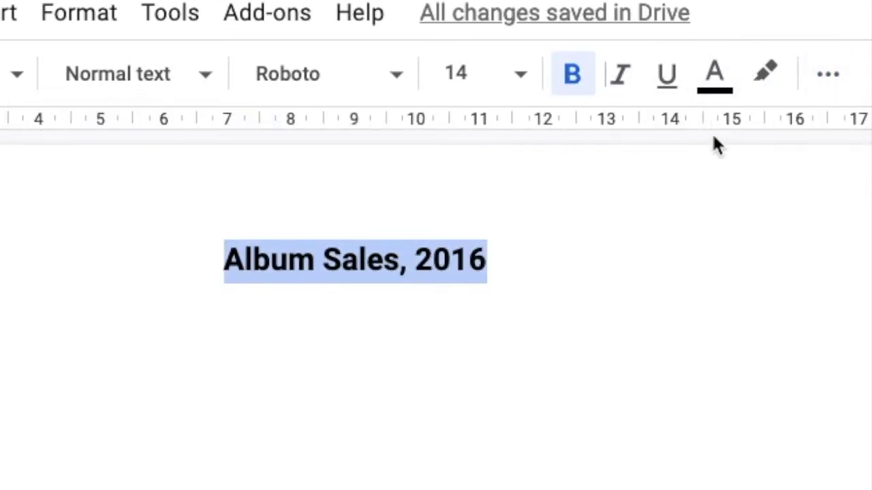
click(717, 78)
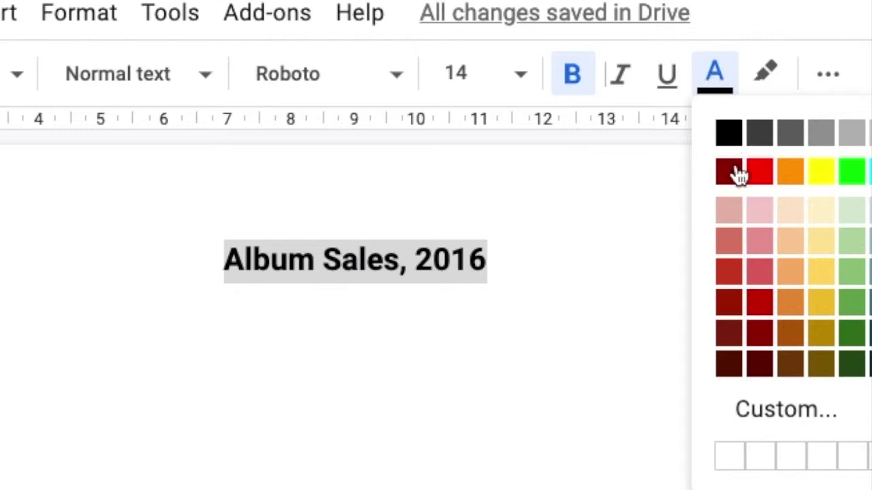
click(728, 333)
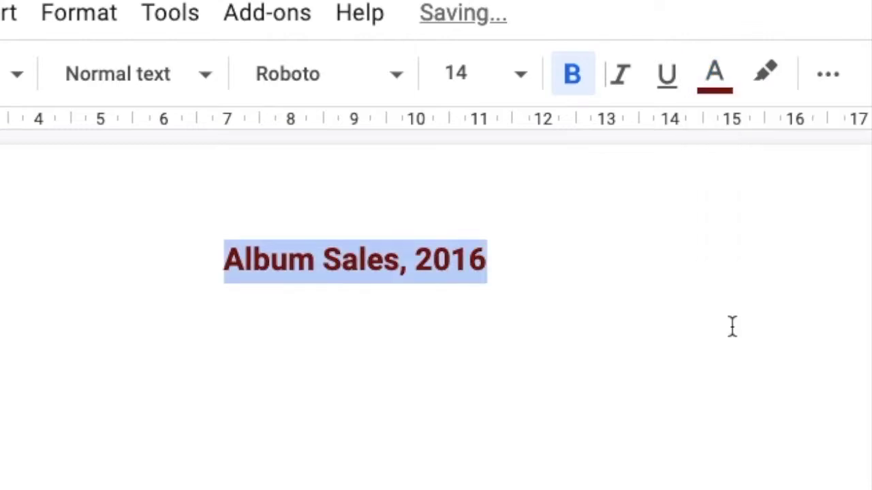
click(545, 252)
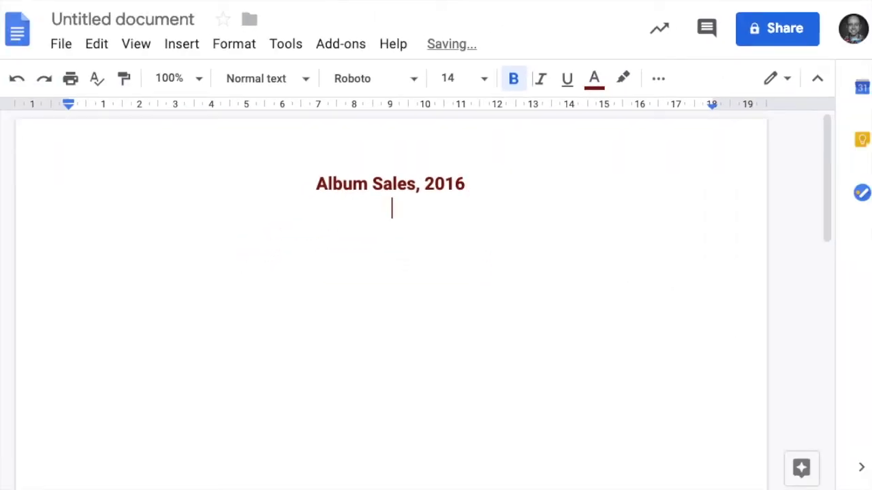
Make the line below the heading left-aligned, 12-point, non-bold black text.
text(dasfasdf)
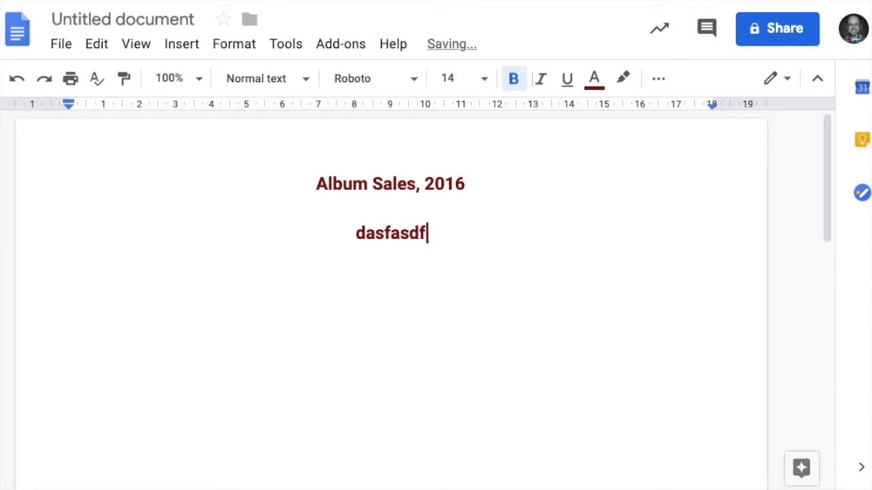
key(BackSpace)
key(BackSpace)
key(BackSpace)
key(BackSpace)
key(BackSpace)
key(BackSpace)
key(BackSpace)
key(BackSpace)
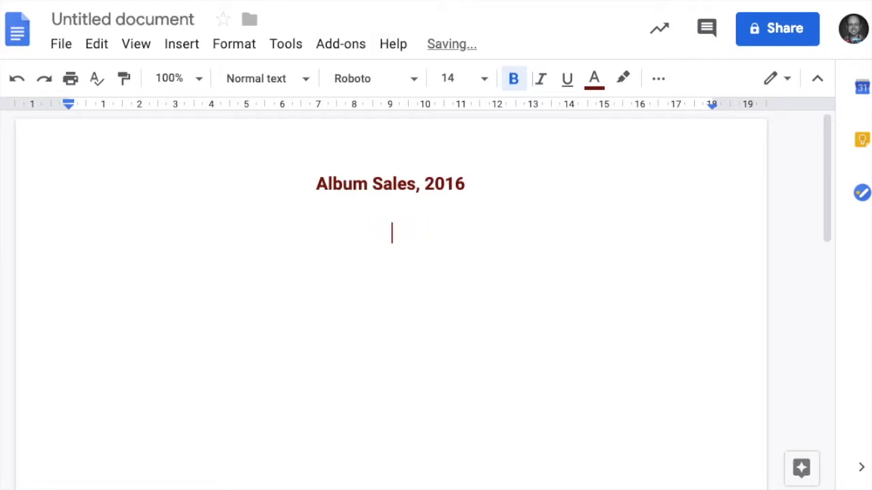
click(514, 80)
click(484, 81)
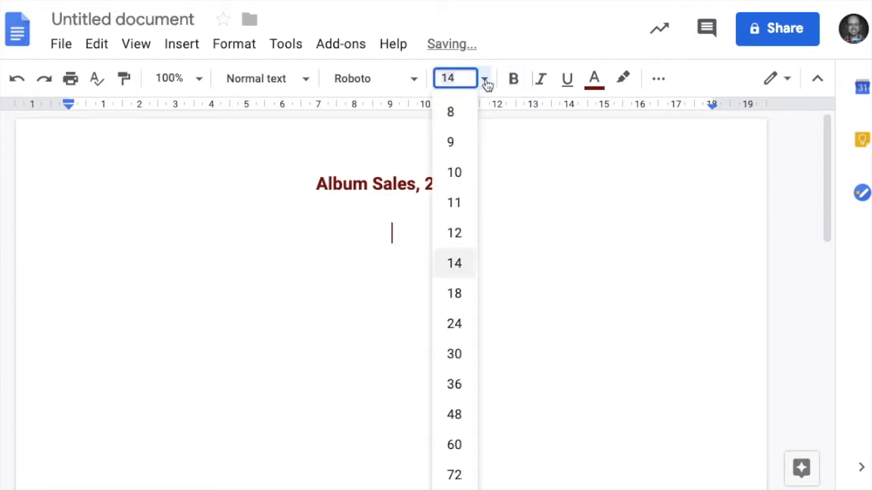
click(456, 234)
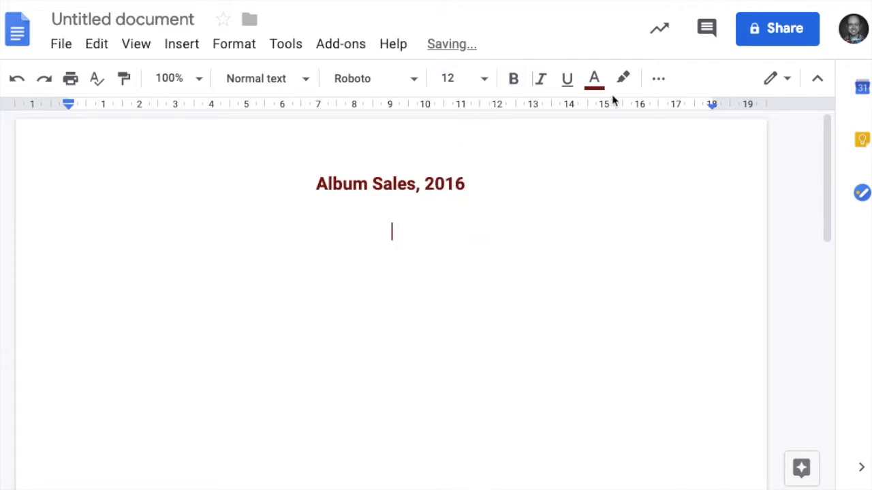
click(658, 79)
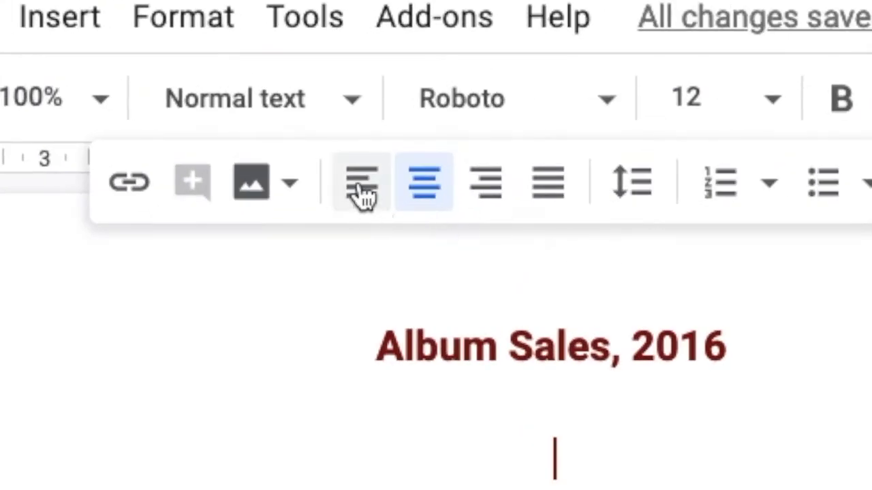
click(361, 195)
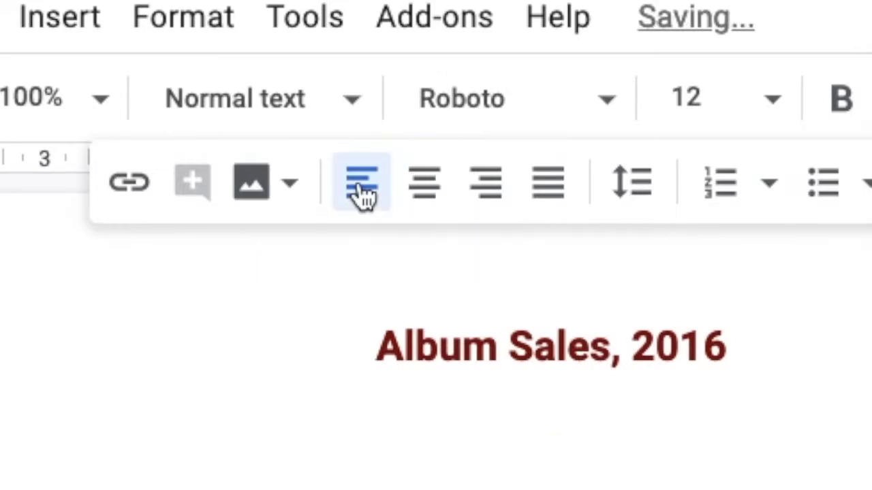
click(429, 190)
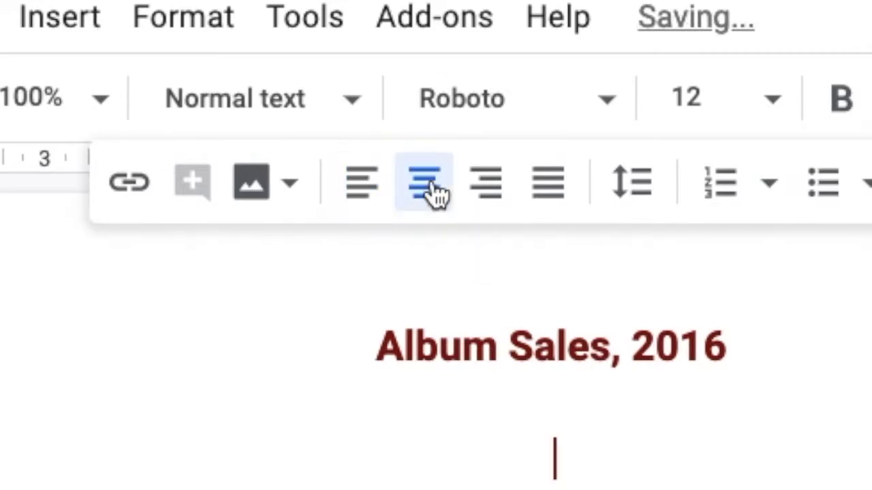
click(351, 194)
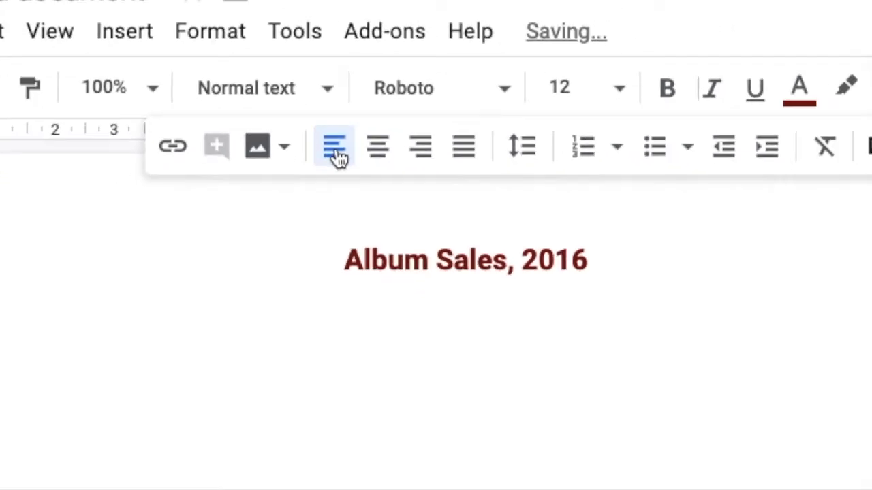
click(797, 90)
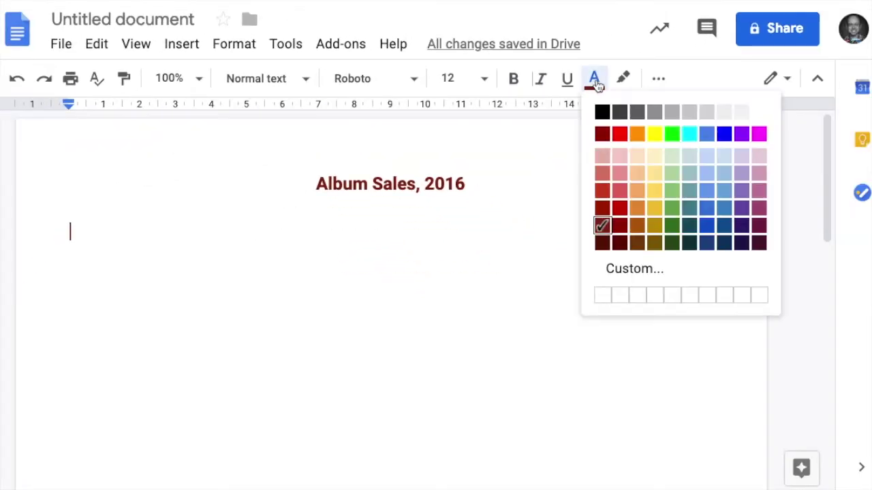
click(602, 112)
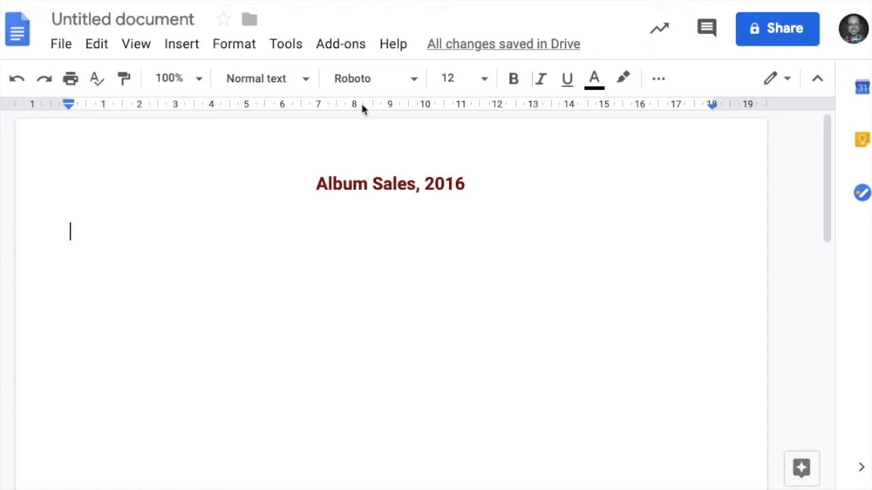
Add centre tab stops at 9 cm and about 13.5 cm on the ruler.
click(388, 105)
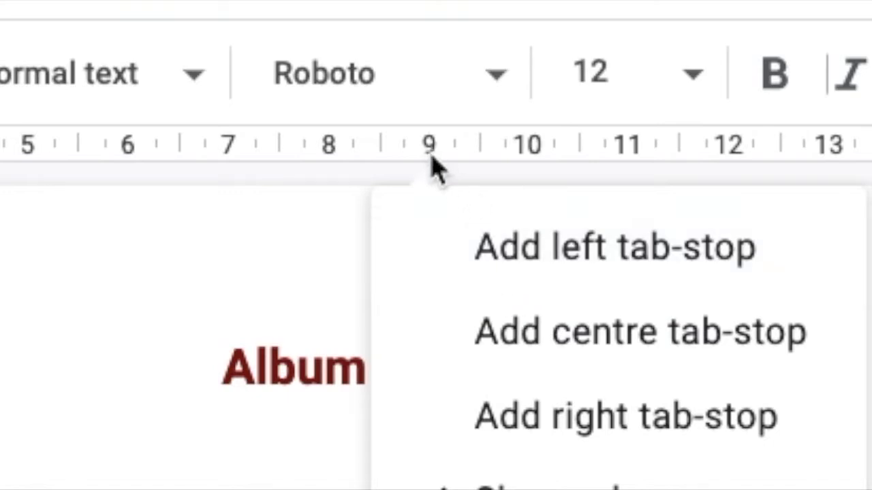
click(578, 333)
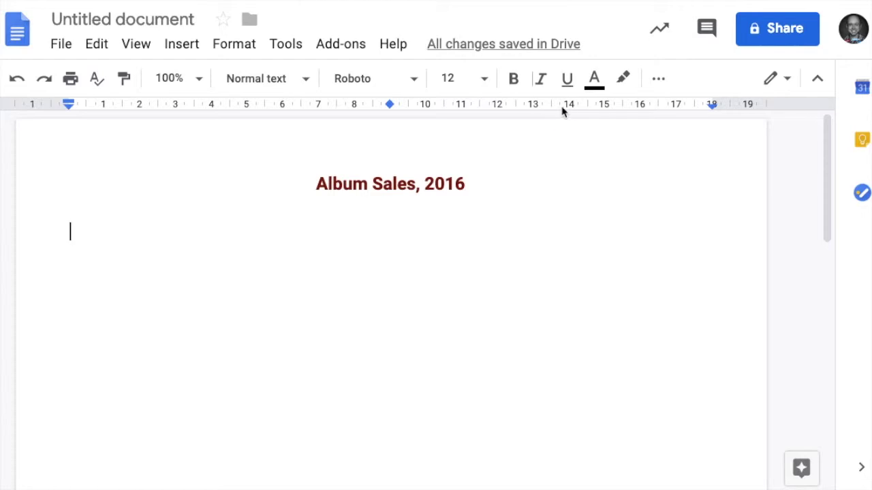
click(552, 107)
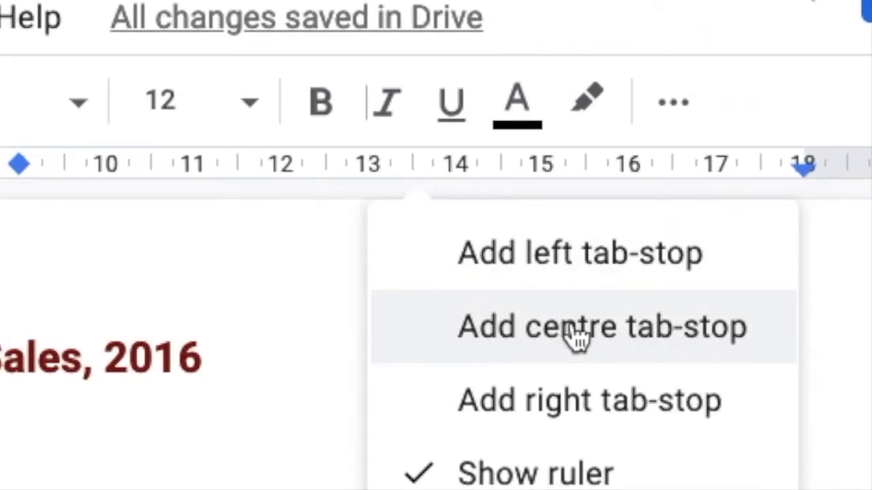
click(606, 348)
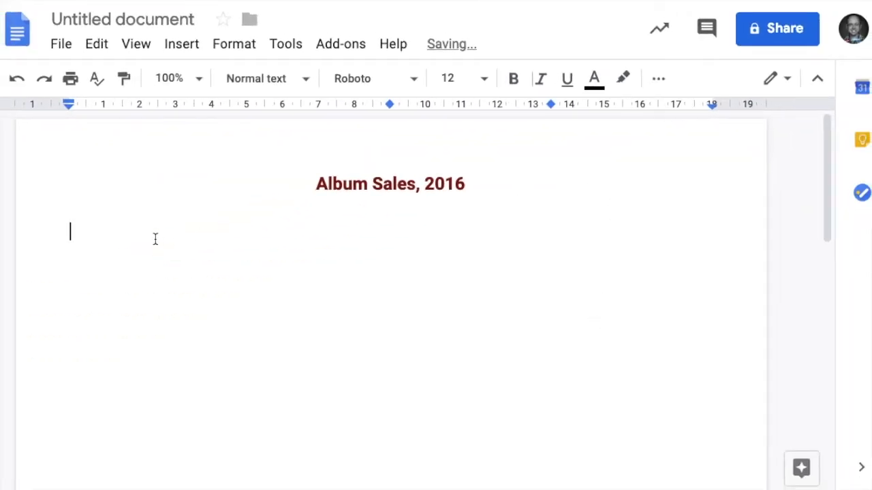
Type tabbed headings 'Albums Sold' and 'Royalties', then 'Performer', '(millions)', '($millions)' below.
key(Tab)
text(Albums Sold)
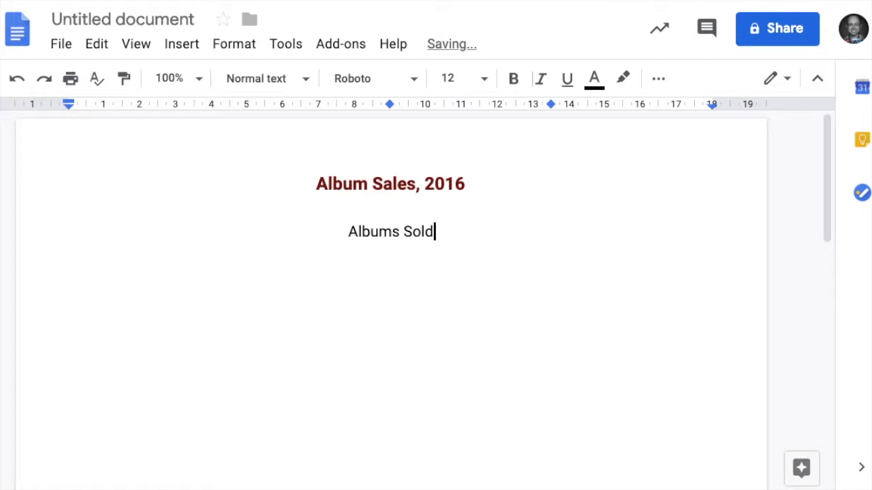
key(Tab)
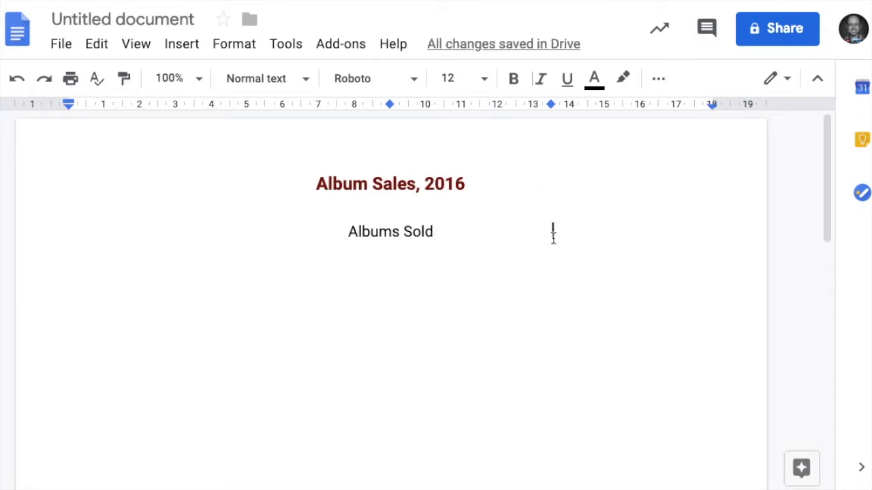
text(Royalties)
key(Return)
text(Performer	)
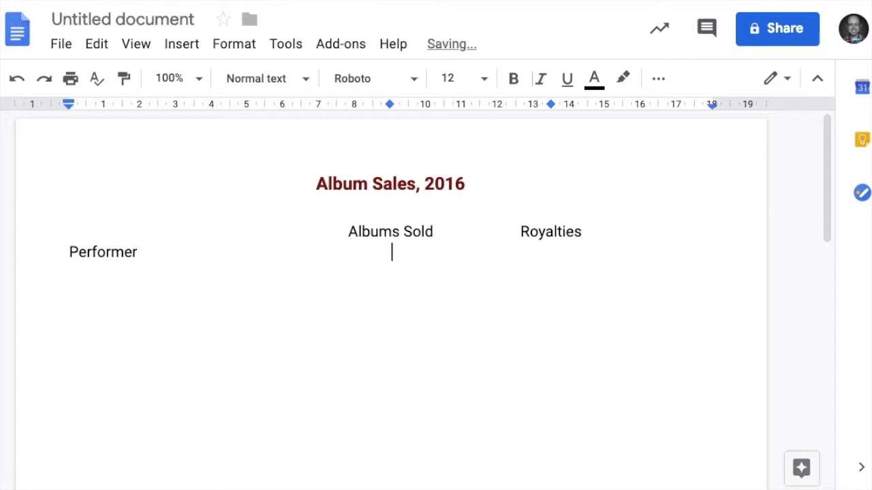
text((millions)
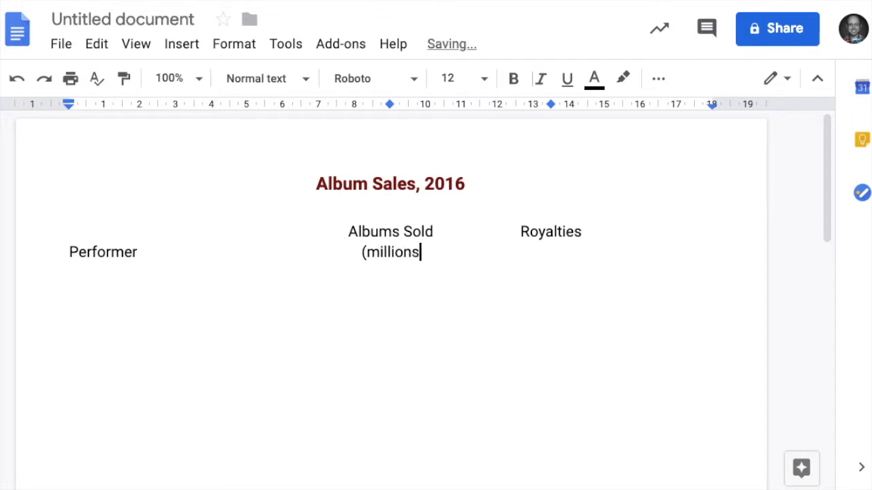
text()	)
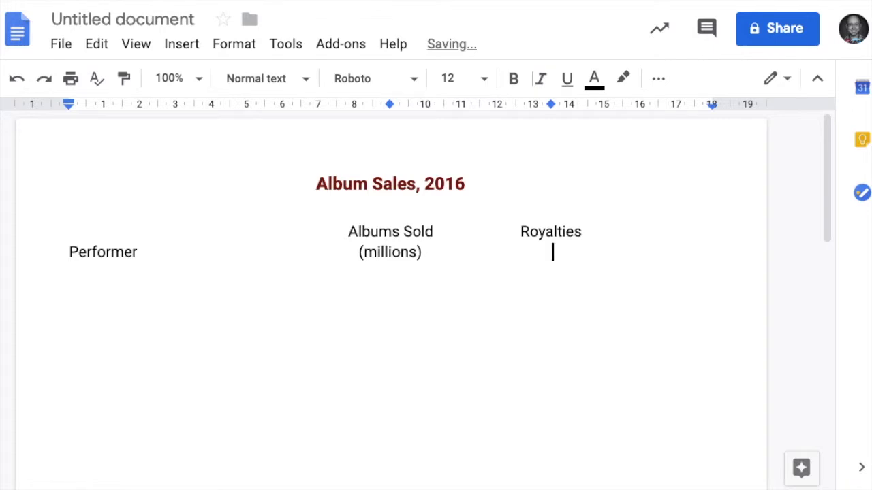
text(($millions))
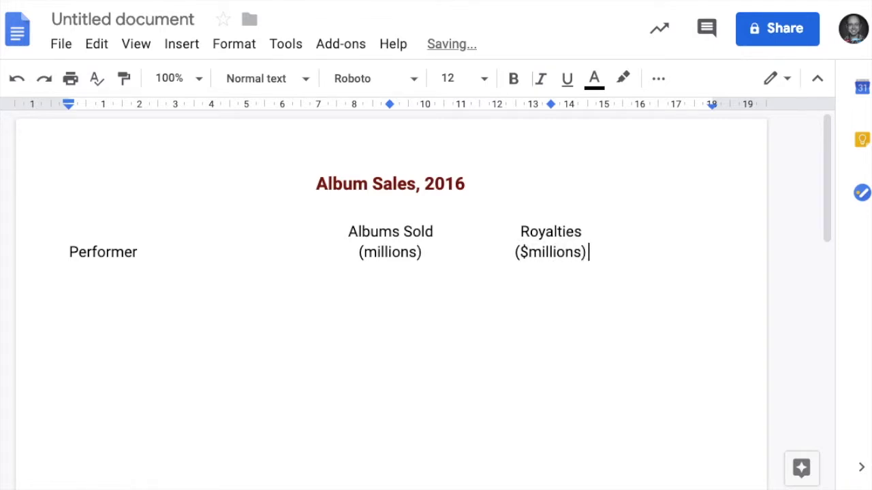
Start a new line below the headings and drag the 8.99 centre tab off the ruler.
key(Return)
key(Return)
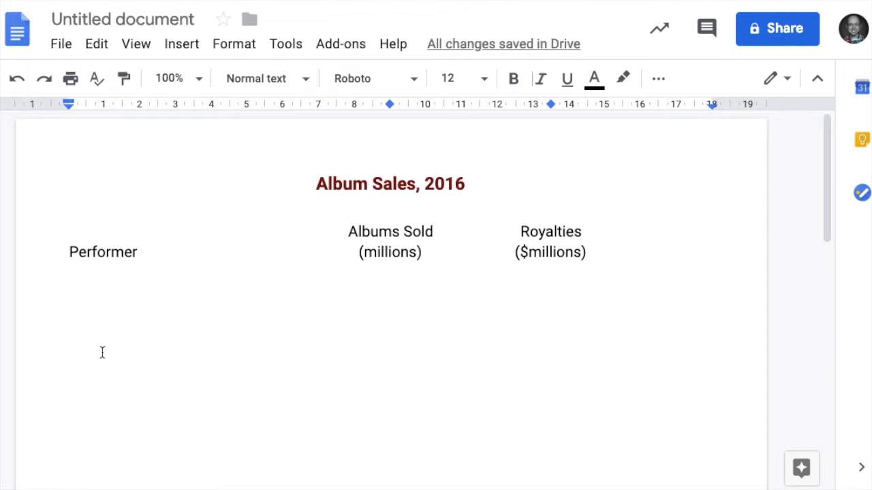
drag(391, 106, 381, 147)
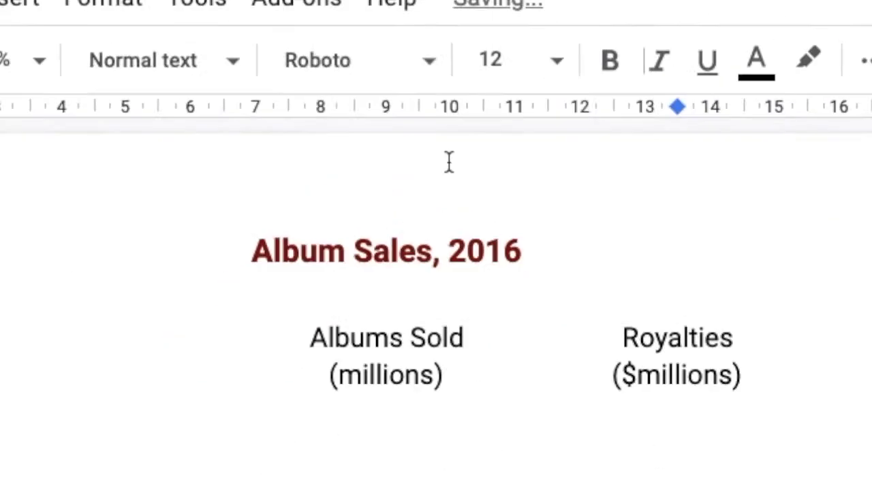
Remove the 13.49 centre tab stop from the empty line.
drag(677, 106, 681, 109)
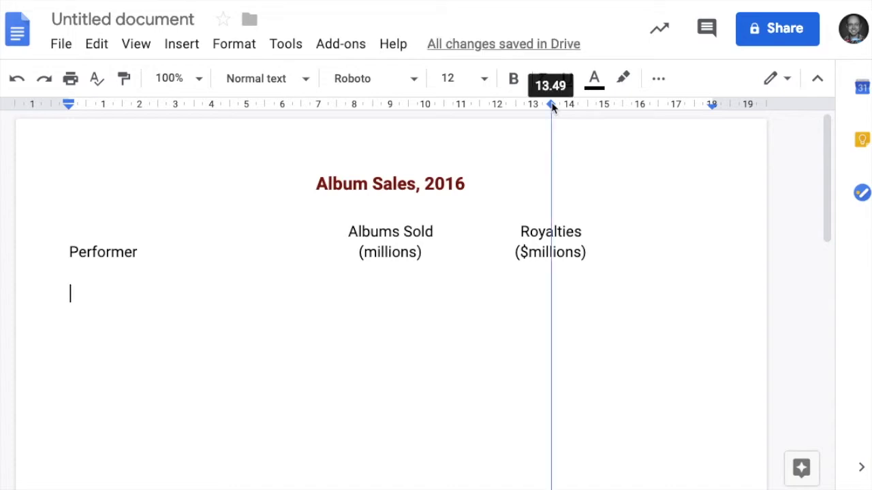
drag(552, 105, 553, 117)
key(Return)
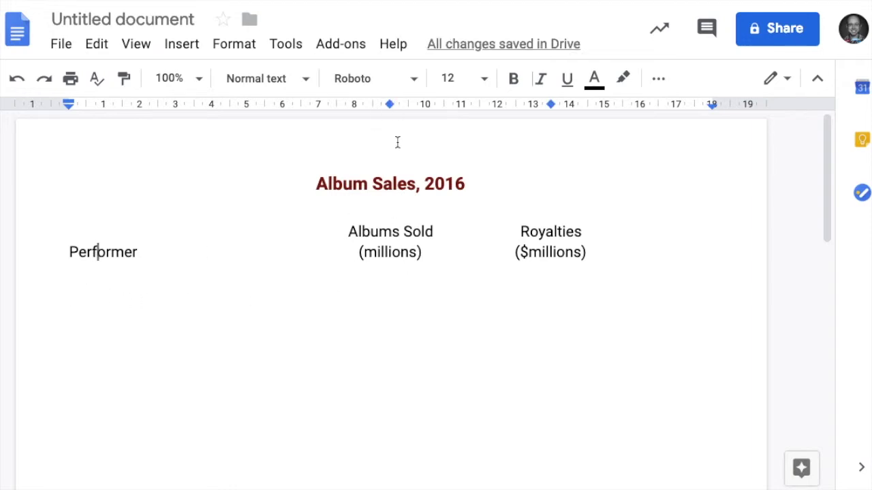
Confirm the two heading lines stay centred, then return to the empty line below.
click(398, 203)
click(394, 232)
click(385, 253)
drag(313, 259, 440, 256)
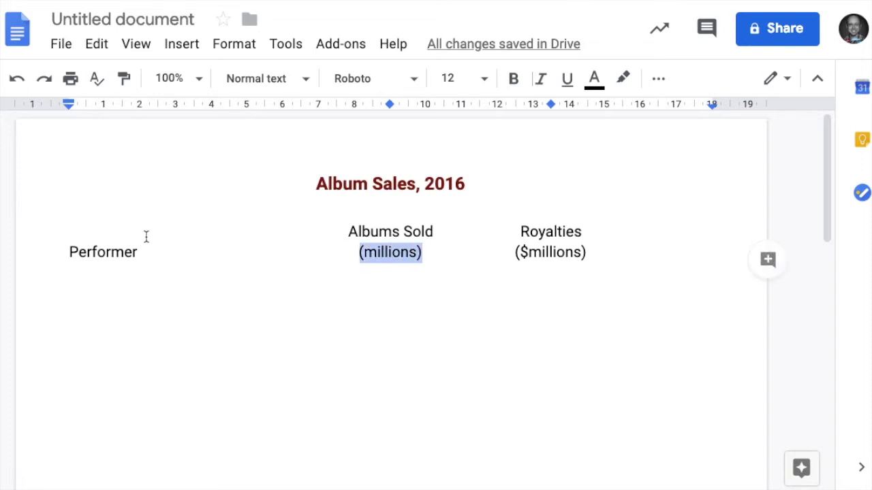
drag(145, 237, 565, 254)
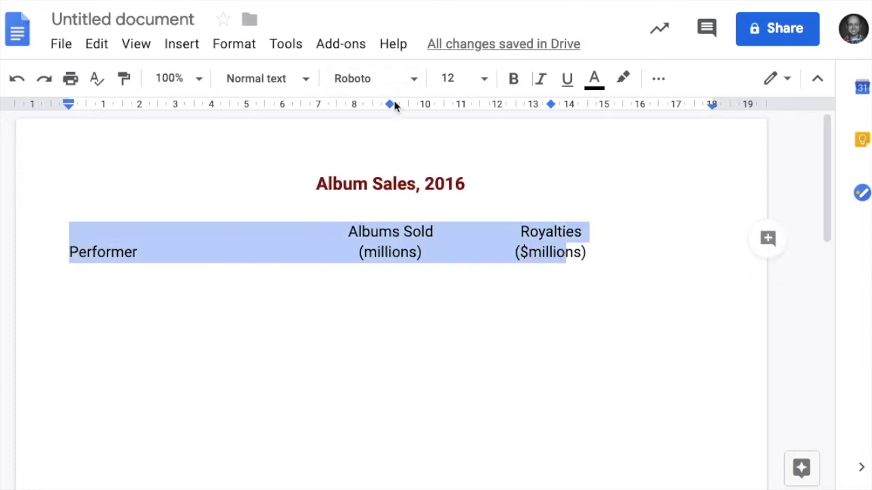
click(303, 276)
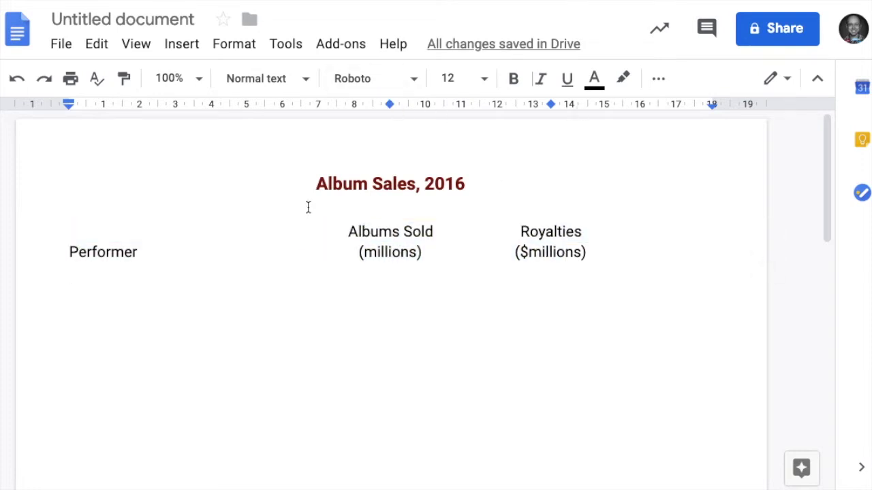
click(308, 208)
click(306, 296)
Add right-aligned tab stops at 10 cm and 14 cm for the data line.
click(423, 107)
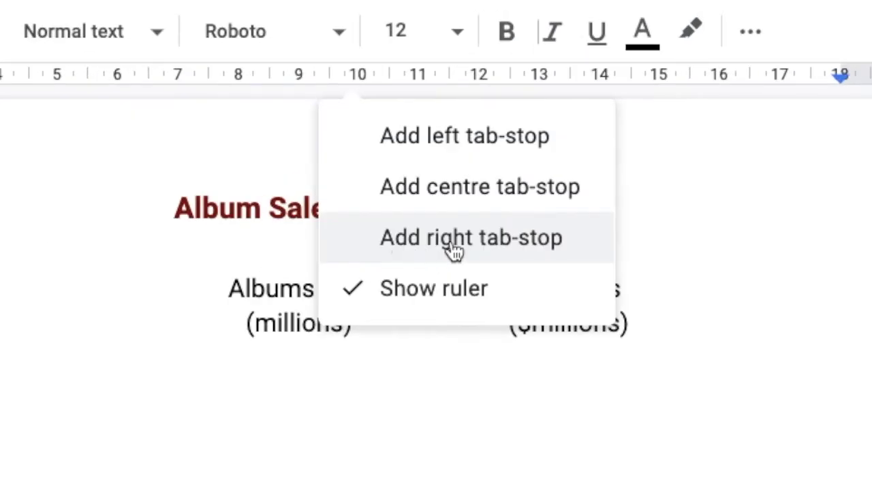
click(393, 243)
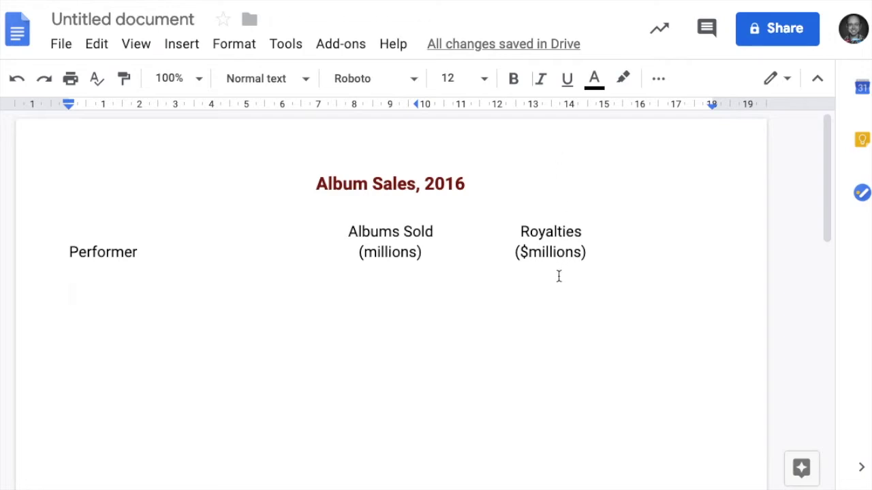
click(561, 108)
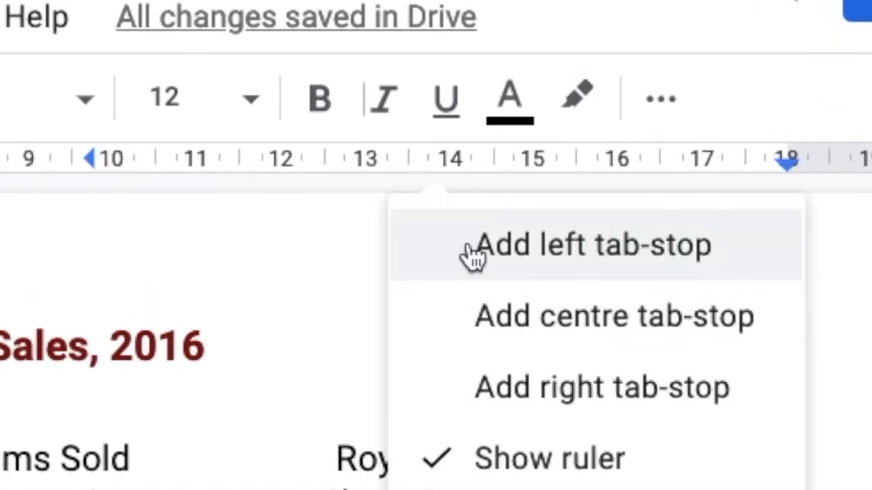
click(487, 392)
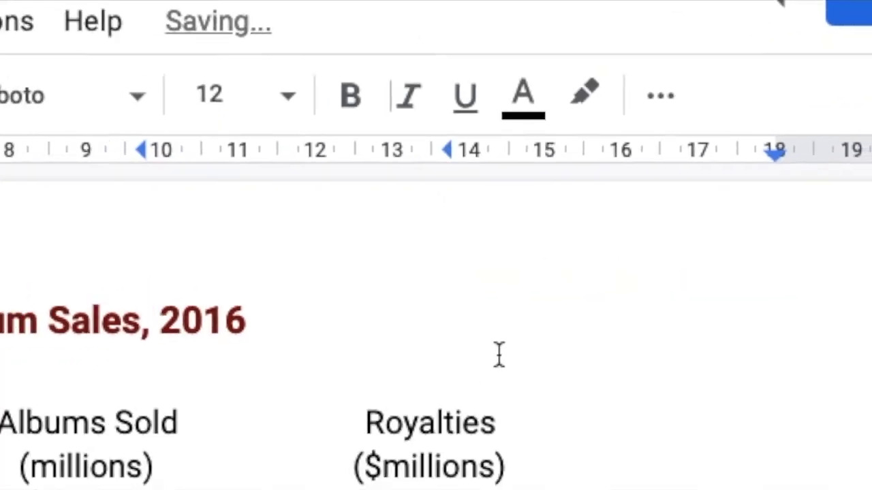
Enter 'Katy Perry' with 6.62 under Albums Sold on the first data row.
text(Ka)
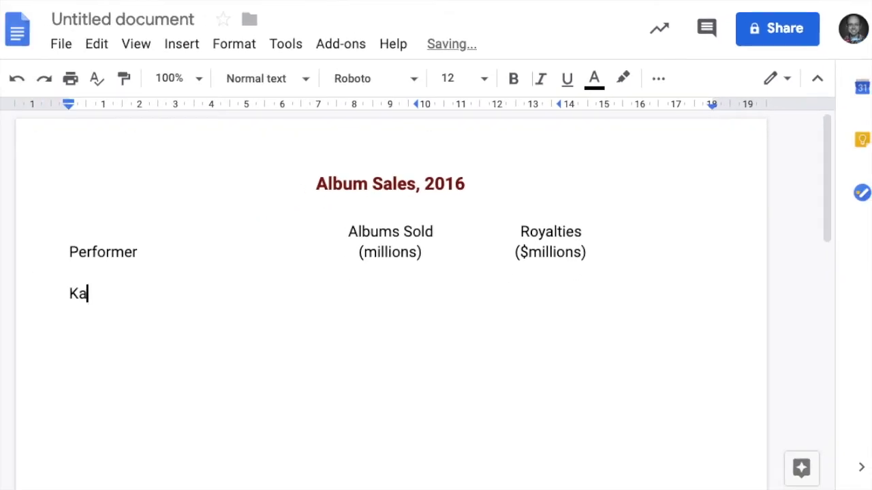
text(ty perry)
key(BackSpace)
key(BackSpace)
key(BackSpace)
key(BackSpace)
key(BackSpace)
text(Perry)
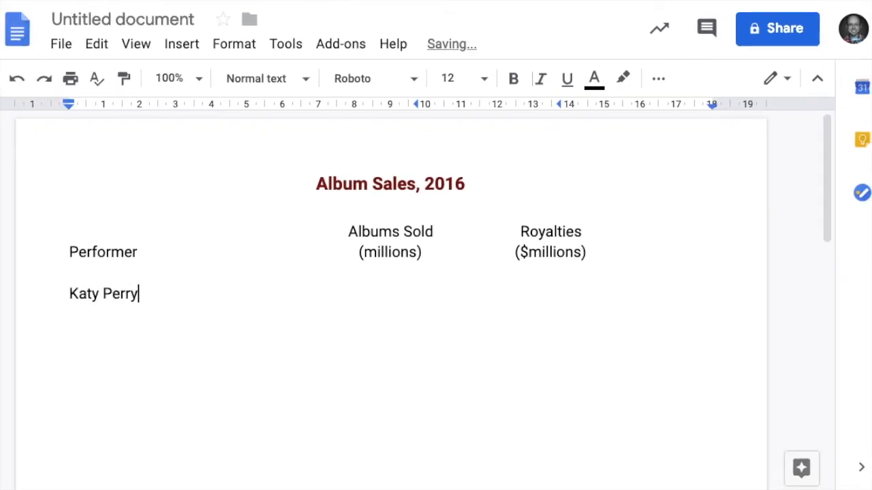
key(Tab)
text(6.62)
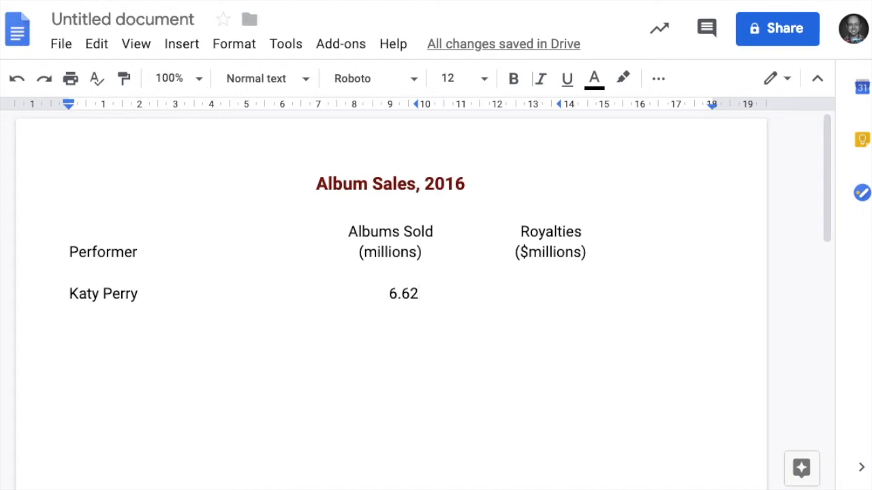
text(874389723984729387498723)
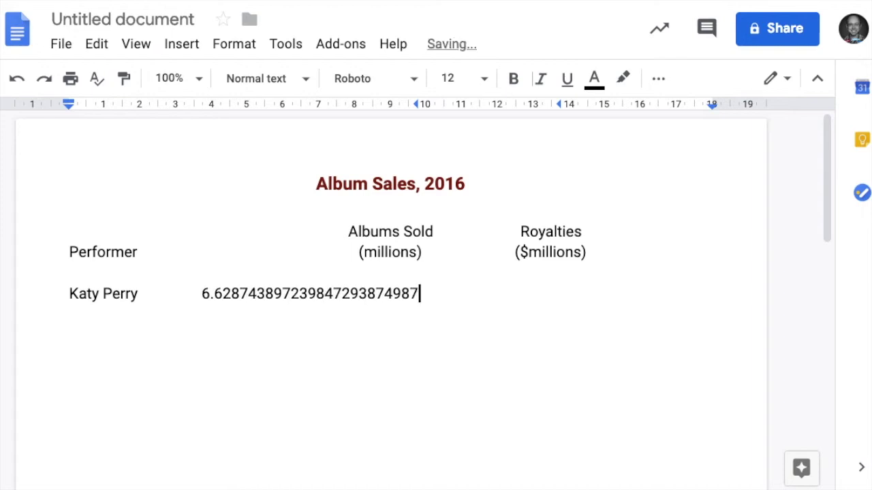
key(BackSpace)
key(BackSpace)
key(BackSpace)
key(BackSpace)
key(BackSpace)
key(BackSpace)
key(BackSpace)
key(BackSpace)
key(BackSpace)
key(BackSpace)
key(BackSpace)
key(BackSpace)
key(BackSpace)
key(BackSpace)
key(BackSpace)
key(BackSpace)
key(BackSpace)
key(BackSpace)
key(BackSpace)
key(BackSpace)
key(BackSpace)
key(BackSpace)
Remove the stray characters, then enter 14.75 in the Royalties column.
click(393, 232)
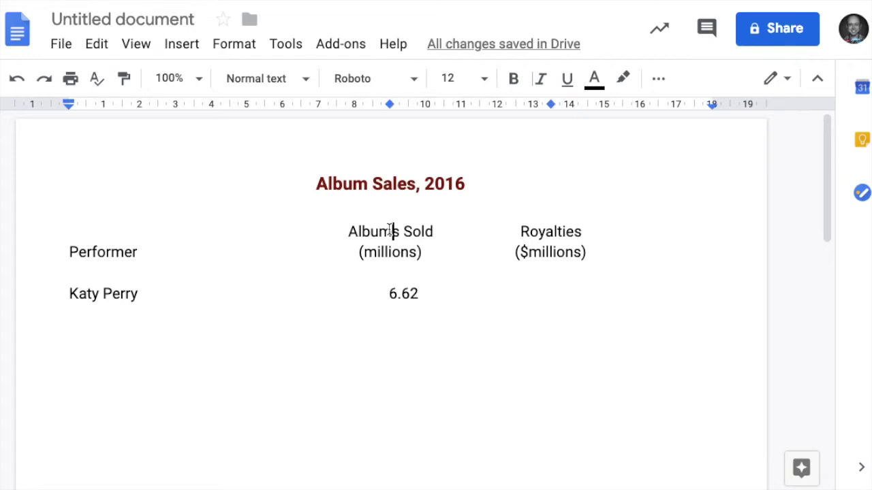
text(3420942098429)
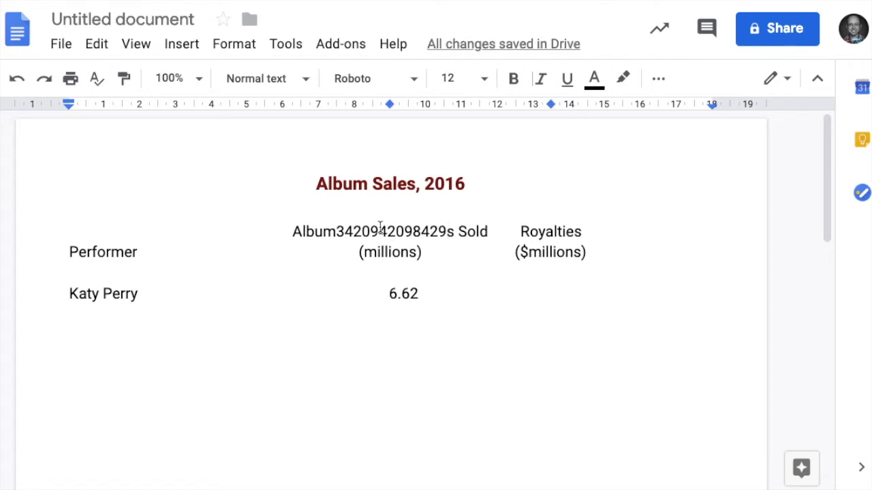
key(ctrl+z)
double_click(424, 293)
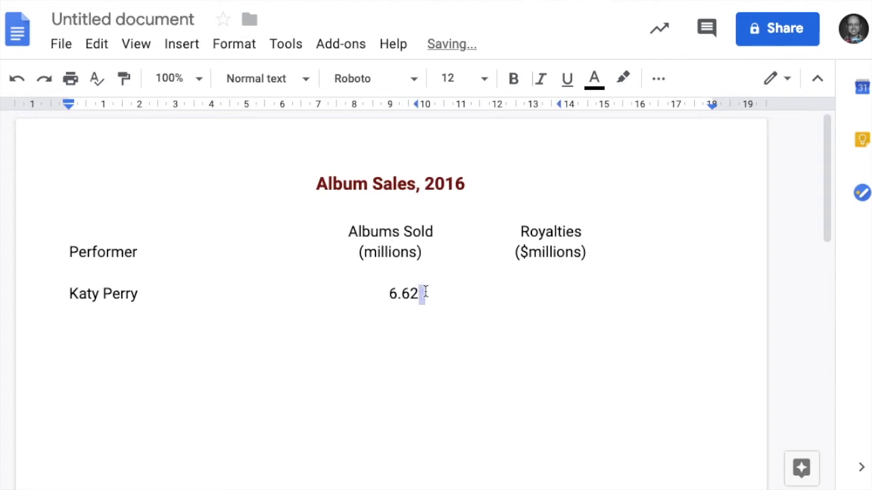
text(e423423423)
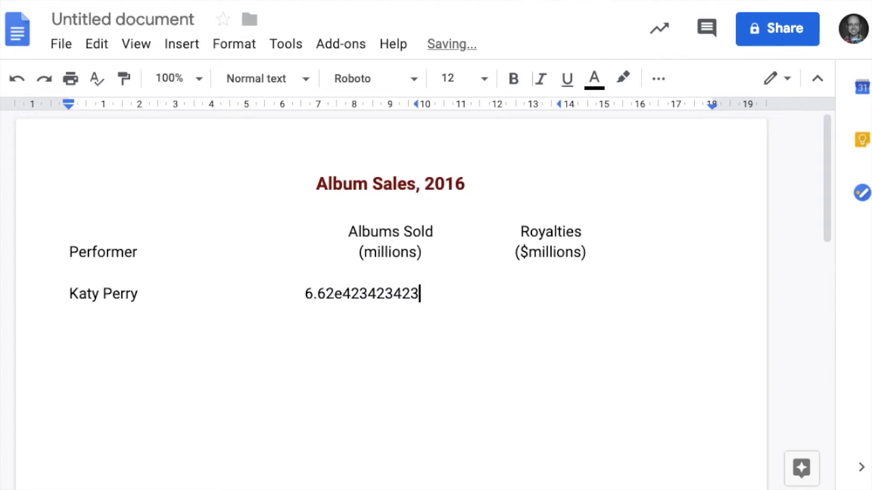
key(BackSpace)
key(BackSpace)
key(BackSpace)
key(BackSpace)
key(BackSpace)
key(BackSpace)
key(BackSpace)
key(BackSpace)
key(BackSpace)
key(BackSpace)
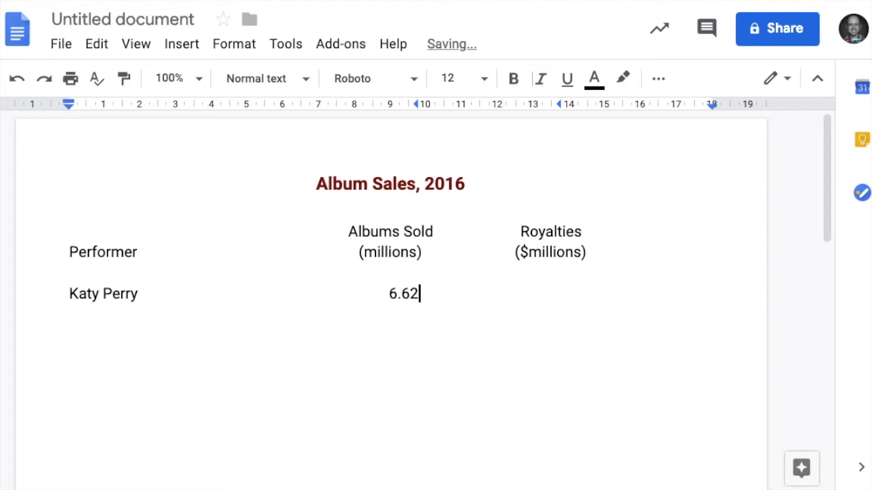
key(Tab)
text(14.75)
Add rows for Taylor Swift (10.42, 25.83), Ed Sheeran (8.30, 19.02) and Beyonce (4.26, 9.13).
key(Return)
text(Tay)
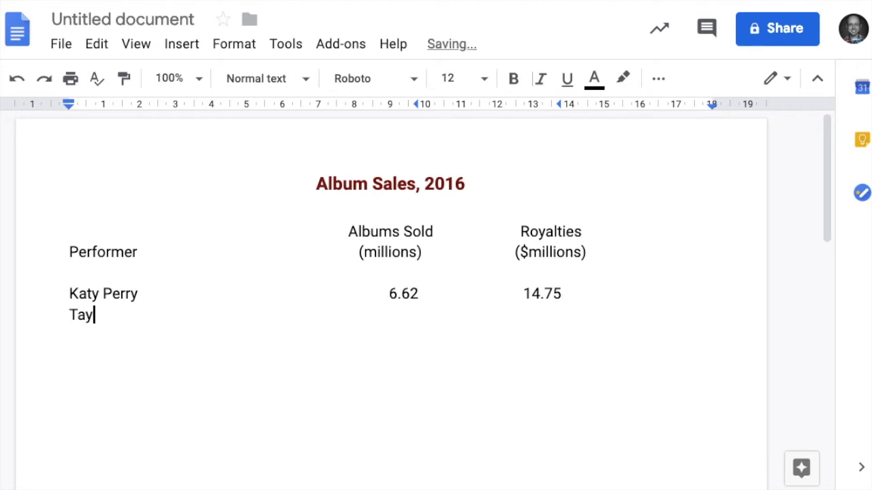
text(lor Swift)
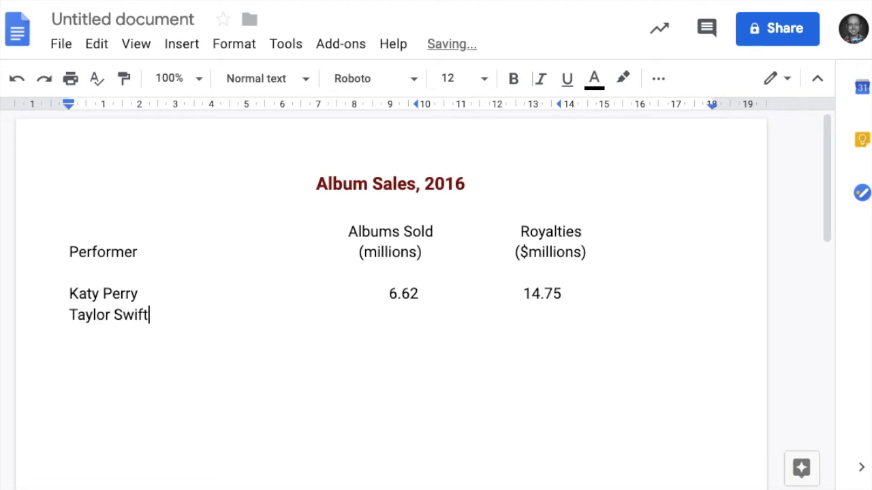
key(Tab)
text(10.42)
key(Tab)
text(25.8)
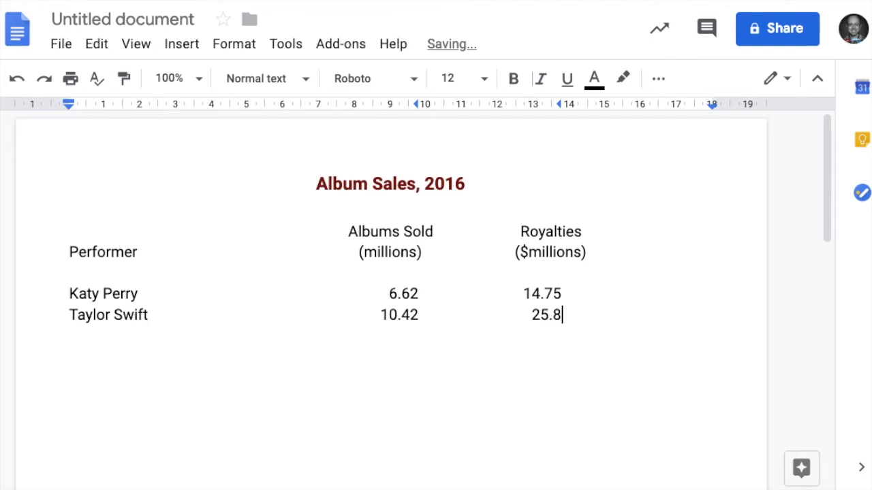
text(3)
key(Return)
text(Ed Sheeran	8.30	19.02 Beyonc)
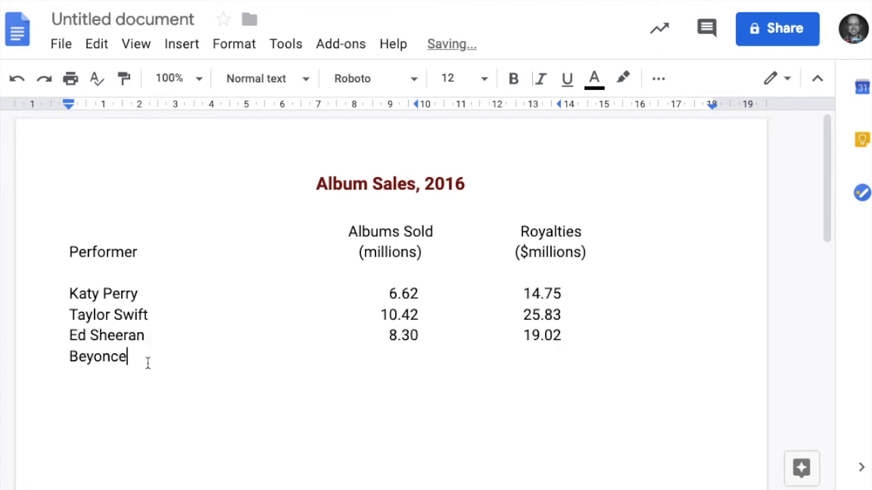
text(e	4.26	9.13)
click(154, 226)
Make both Performer/Albums Sold/Royalties heading lines blue and bold.
drag(154, 225, 593, 255)
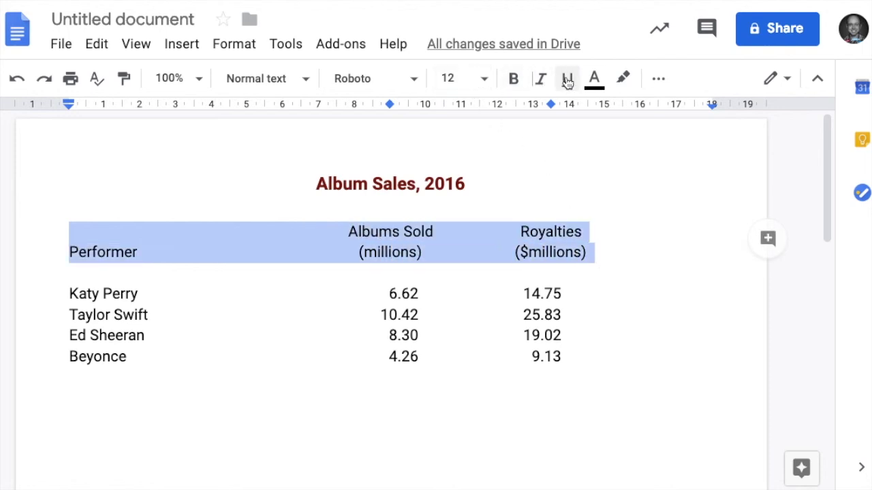
click(595, 80)
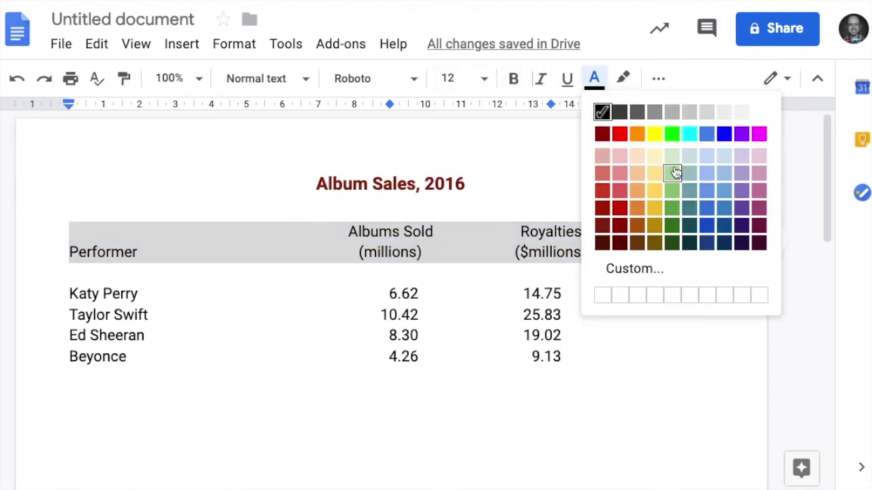
click(724, 210)
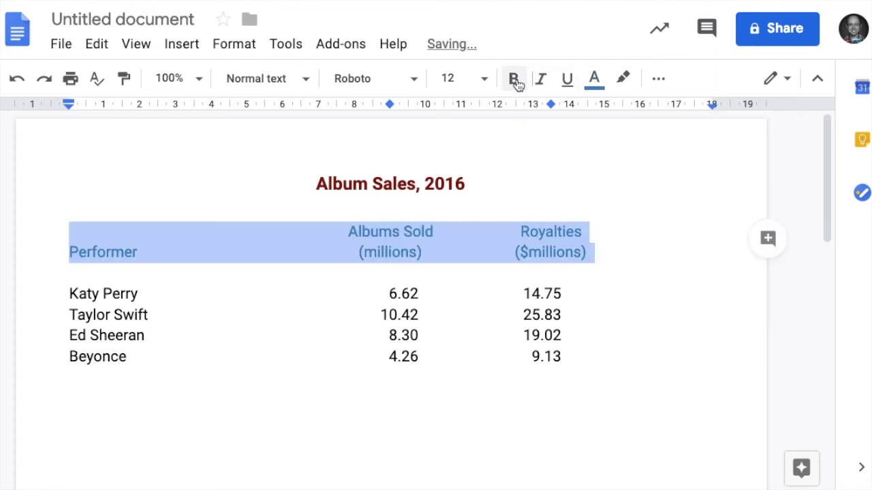
click(516, 82)
click(362, 424)
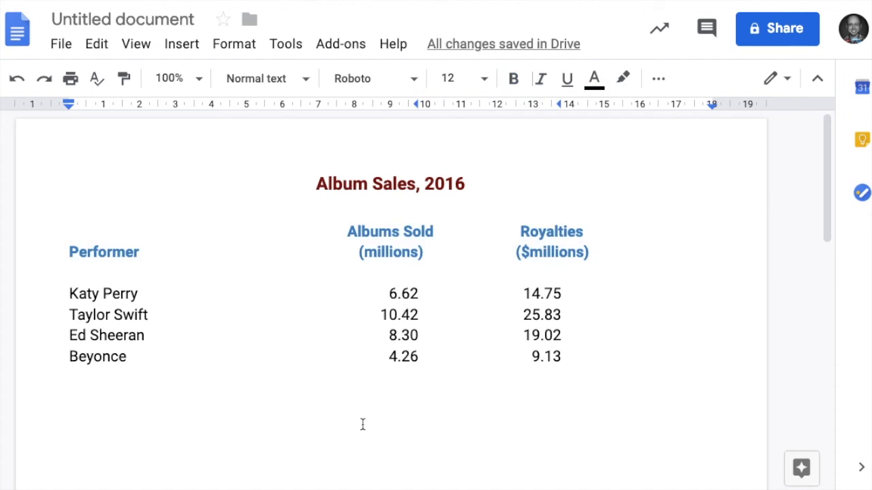
Rename the untitled document to the suggested name 'Album Sales, 2016'.
mouse_move(482, 53)
click(107, 21)
click(315, 334)
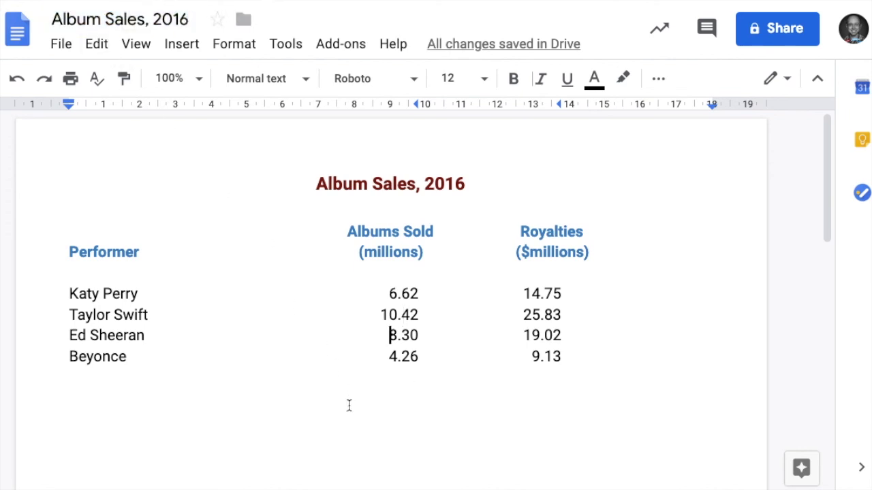
click(353, 410)
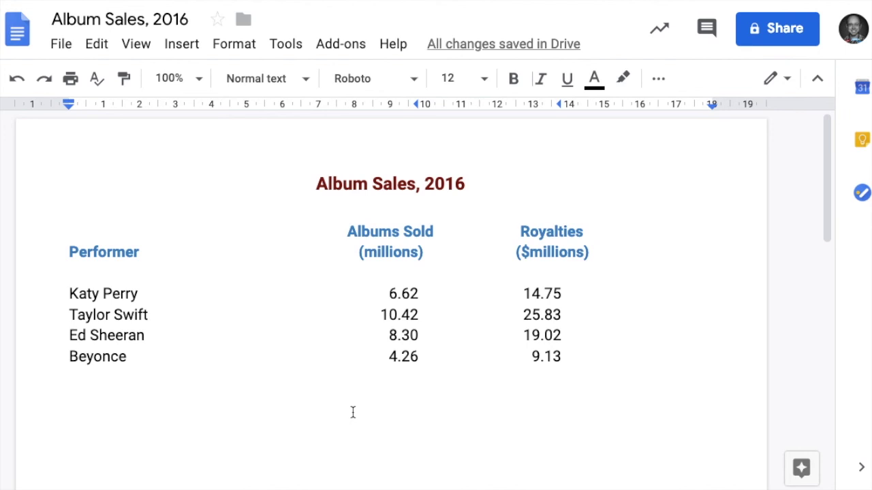